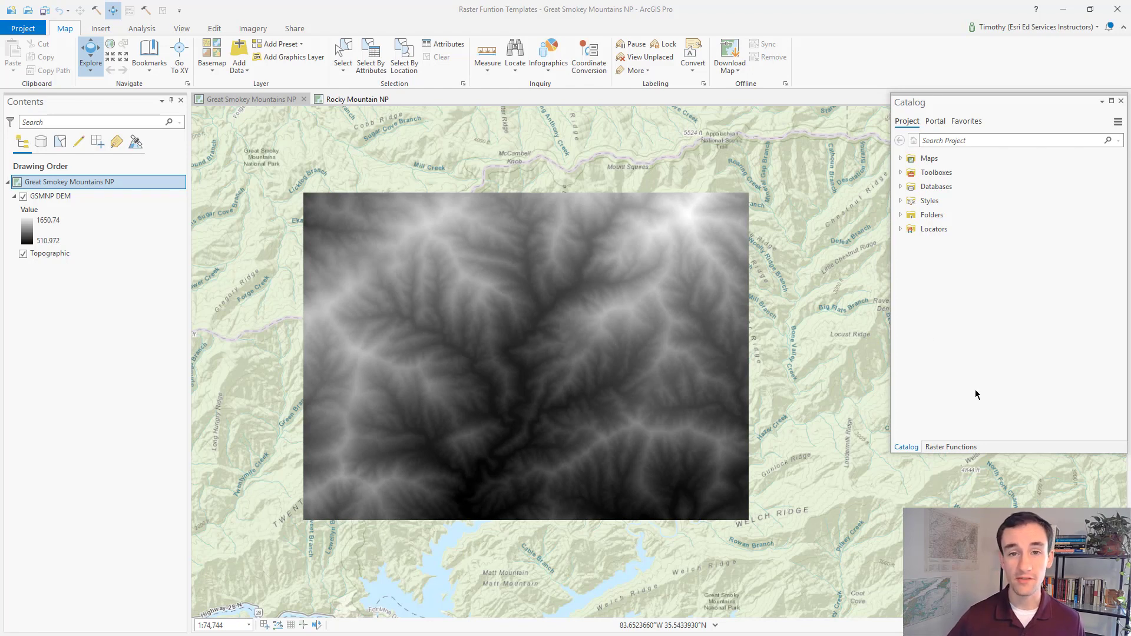
- Apply the Hydrology Fill raster function to GSMNP DEM as a new Fill_GSMNP DEM layer
left_click(965, 448)
scroll(967, 247, "down", 5)
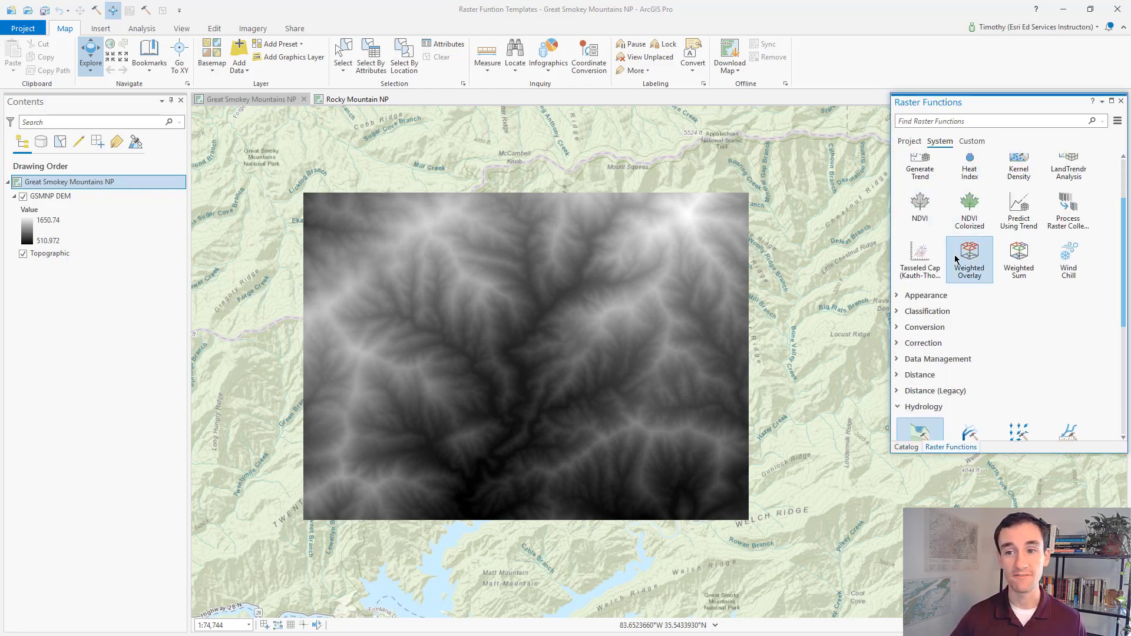
left_click(955, 263)
scroll(955, 263, "down", 2)
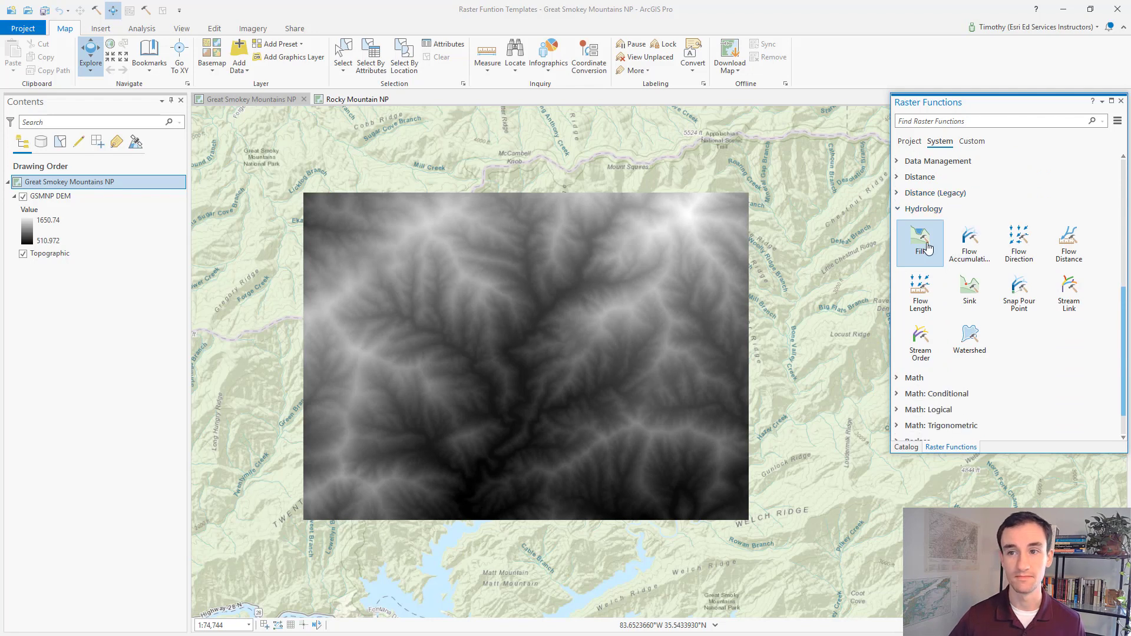
left_click(927, 248)
left_click(1097, 210)
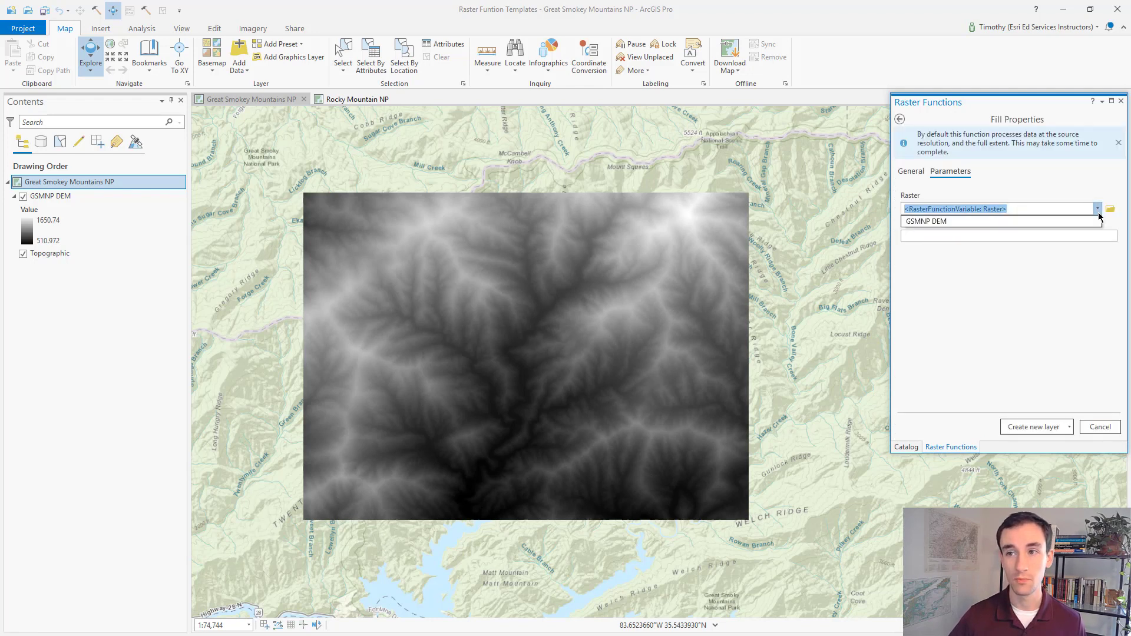
left_click(941, 222)
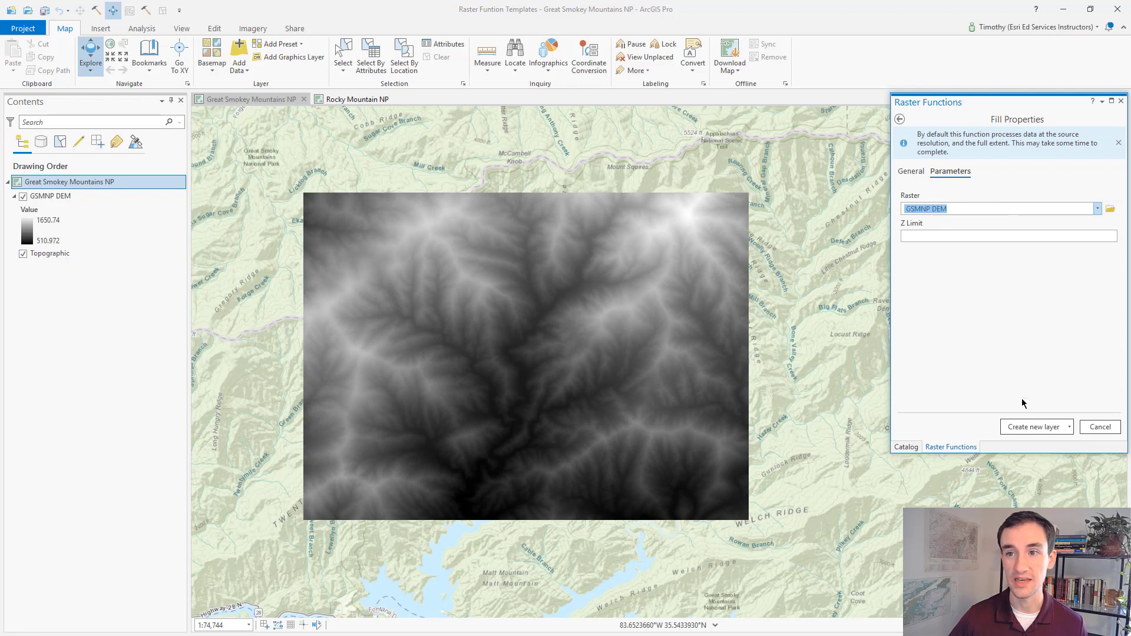
left_click(1028, 427)
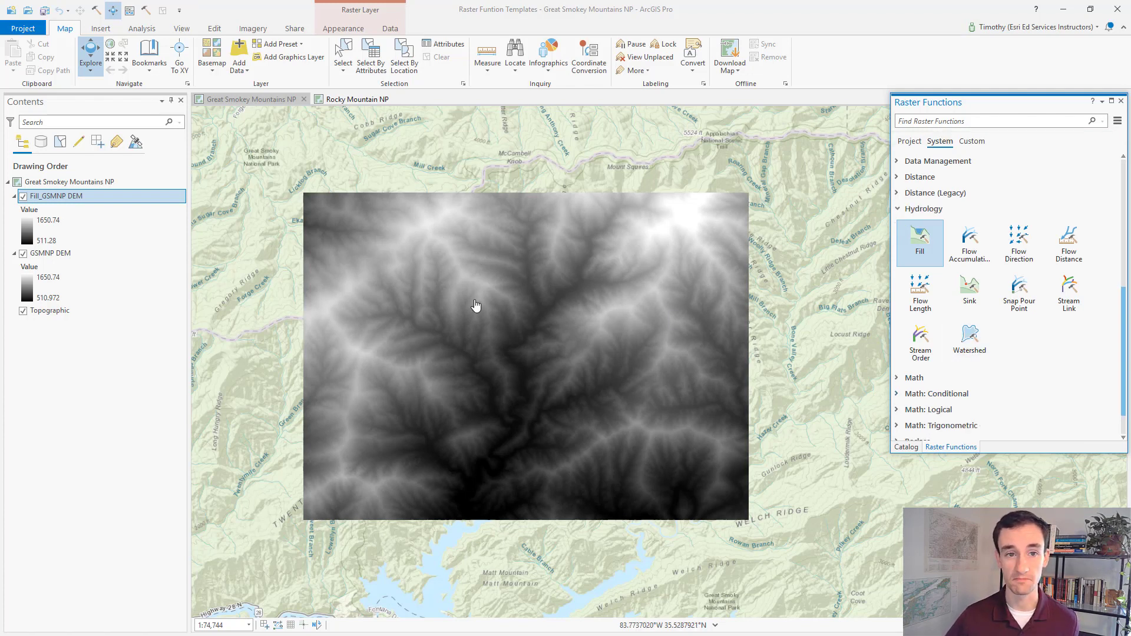
- Chain Flow Direction after Fill in Fill_GSMNP DEM's function chain and run it
right_click(86, 201)
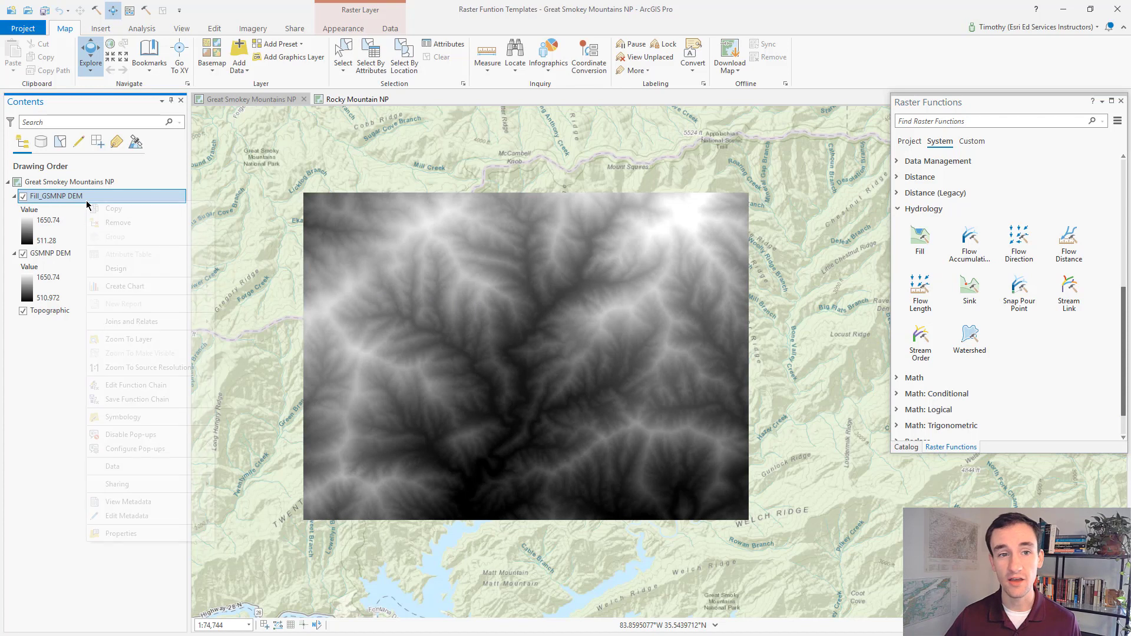
left_click(155, 386)
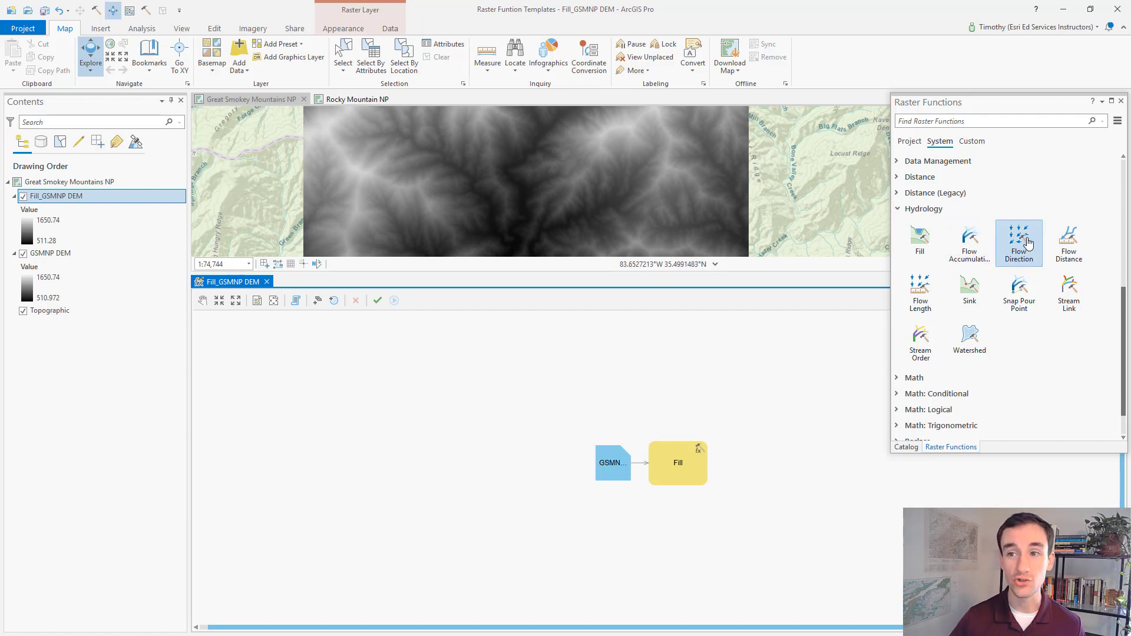
left_click_drag(1022, 245, 781, 447)
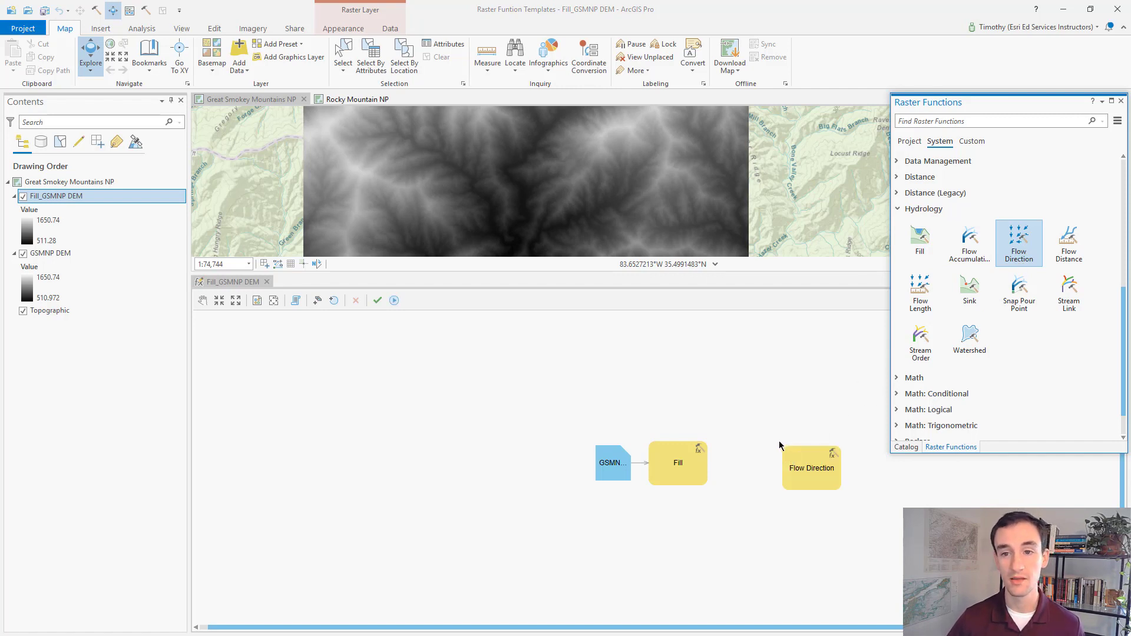
left_click(698, 471)
left_click_drag(705, 465, 800, 471)
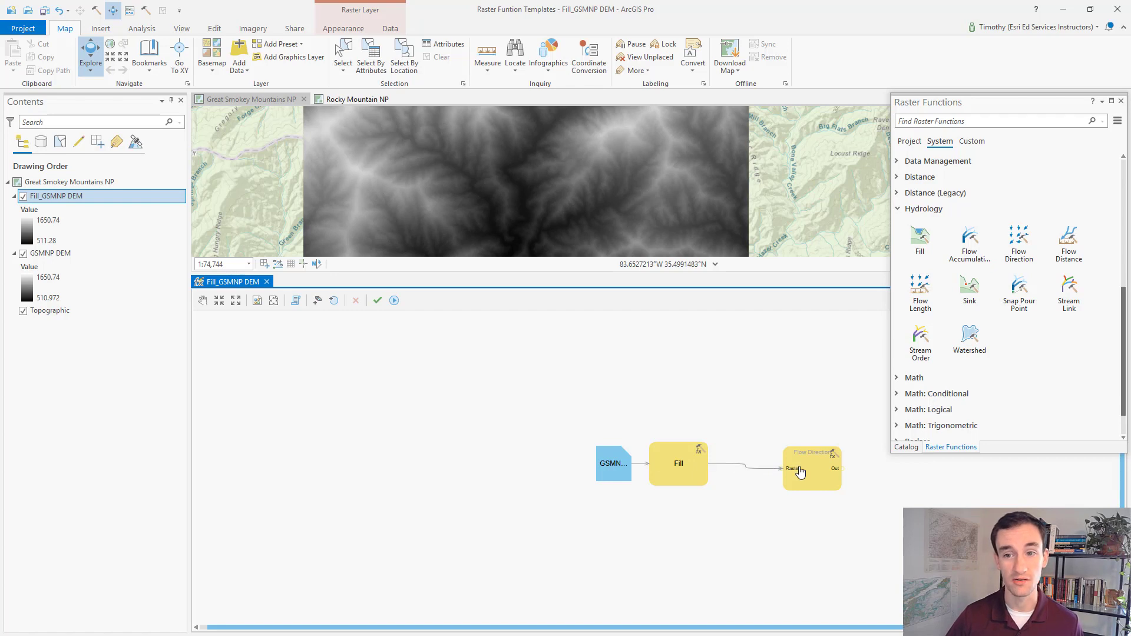
left_click(394, 305)
left_click_drag(406, 273, 419, 416)
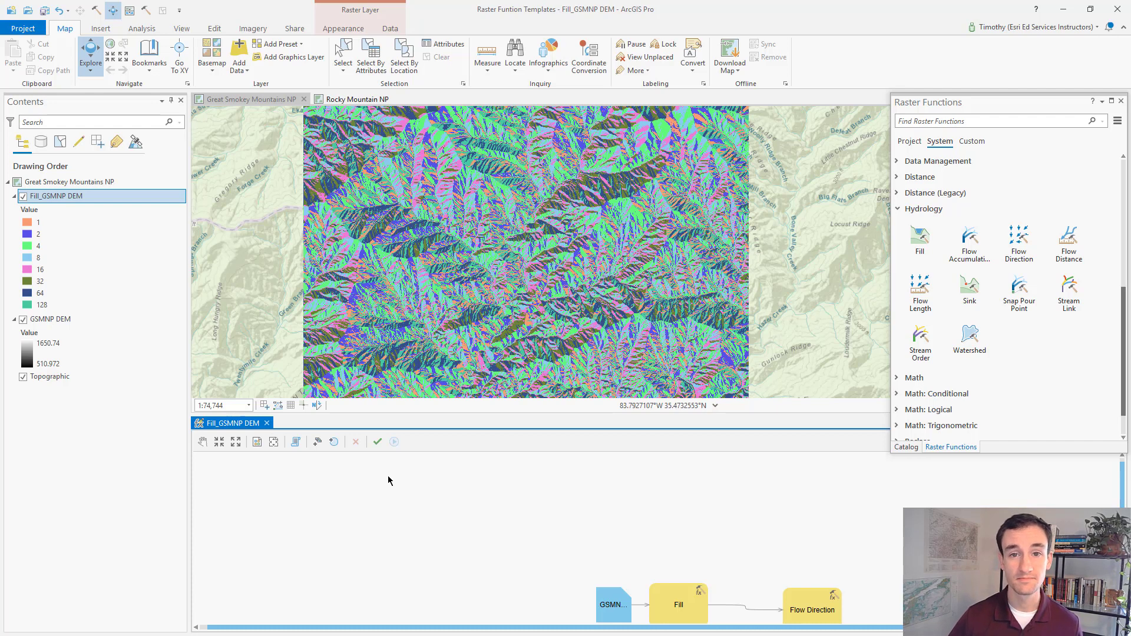
- Close the chain editor and save Fill_GSMNP DEM's Fill → Flow Direction chain as a template
left_click(266, 423)
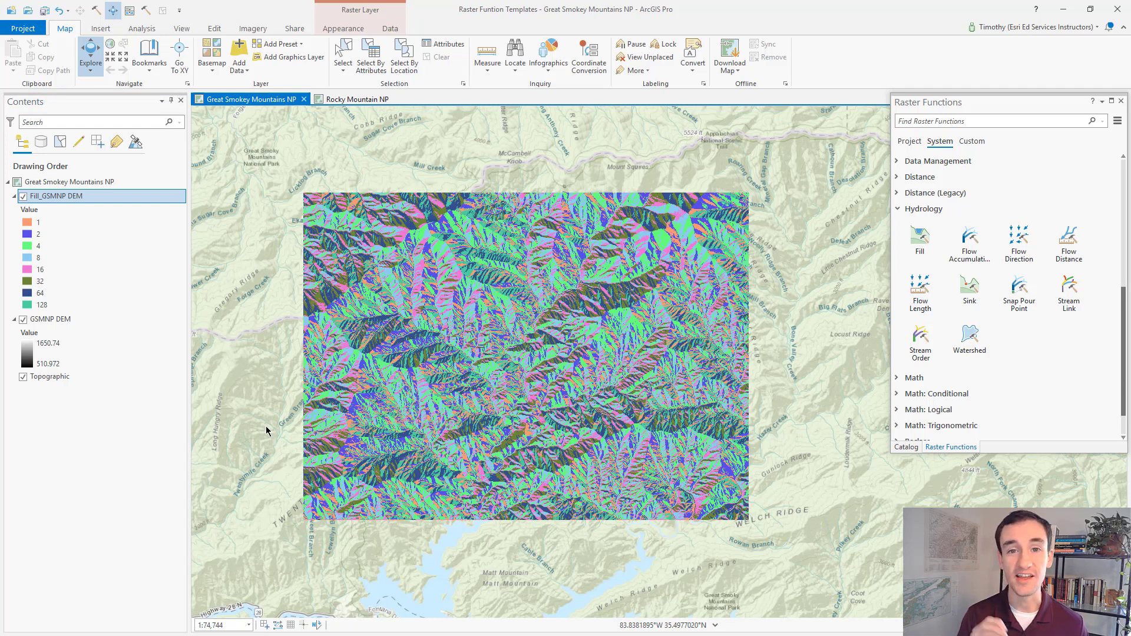
right_click(126, 200)
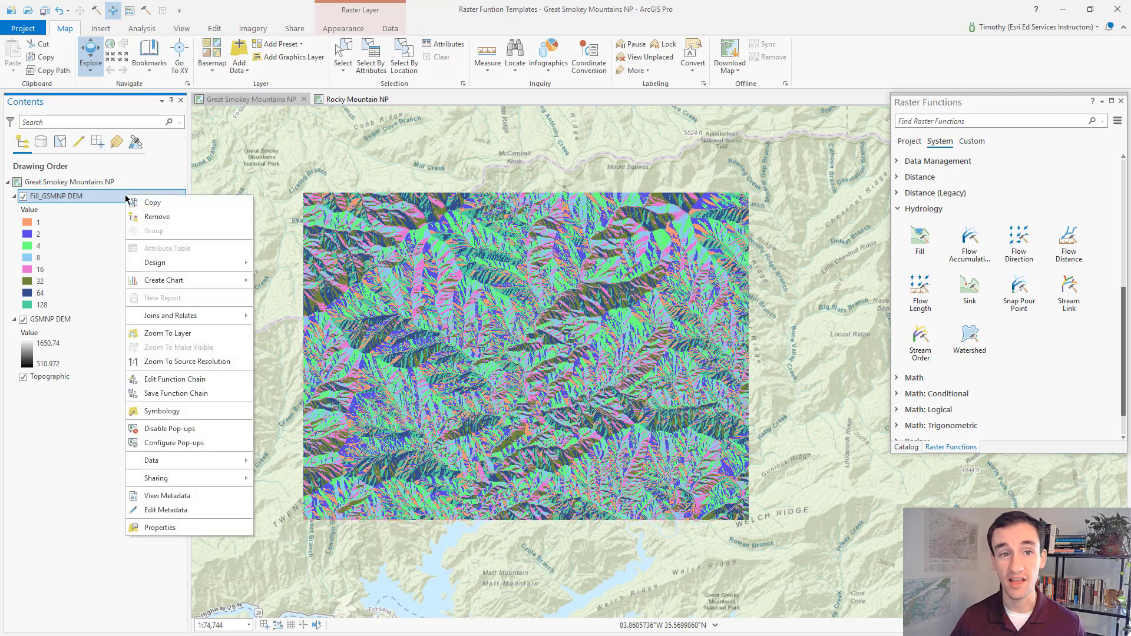
left_click(170, 393)
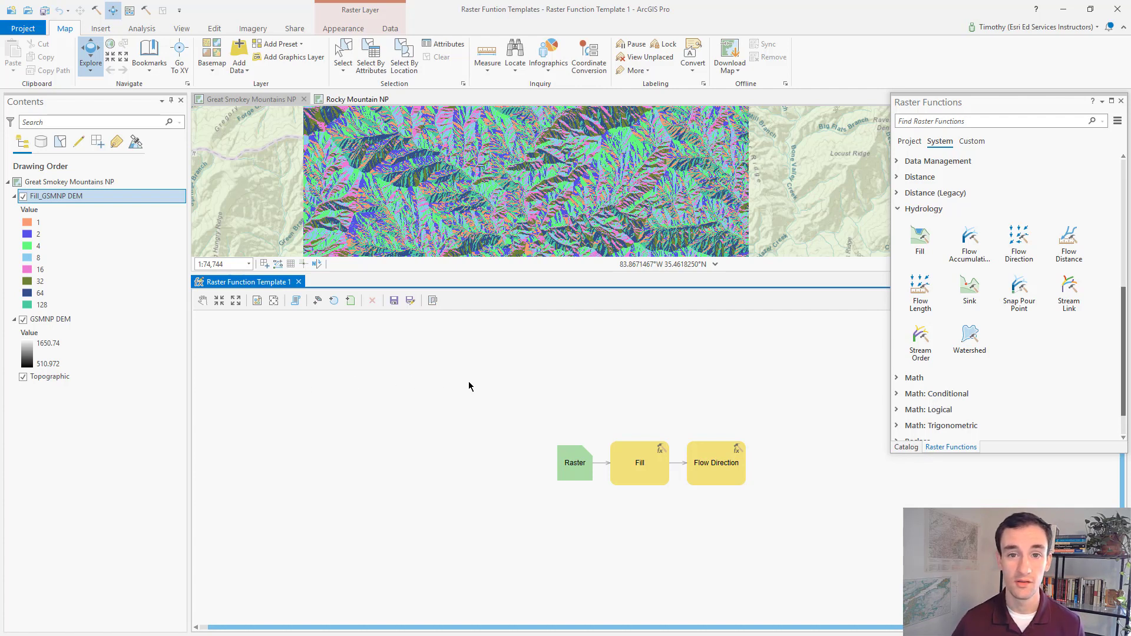
mouse_move(642, 464)
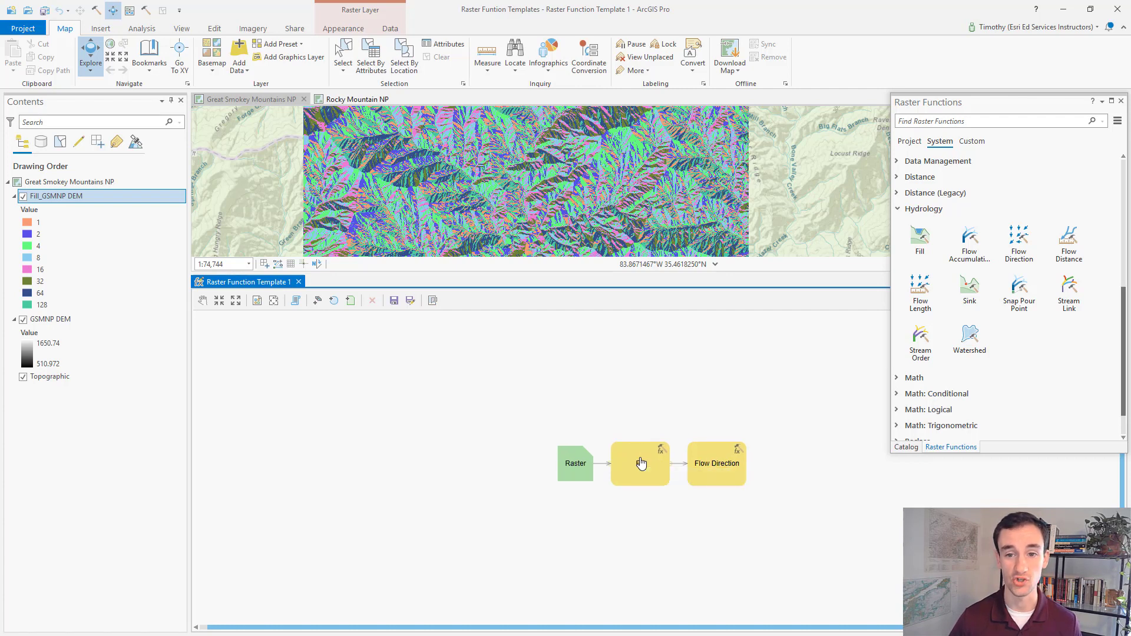
- Set IsPublic on the Fill node's in_surface_raster variable in its properties
right_click(642, 464)
left_click(679, 508)
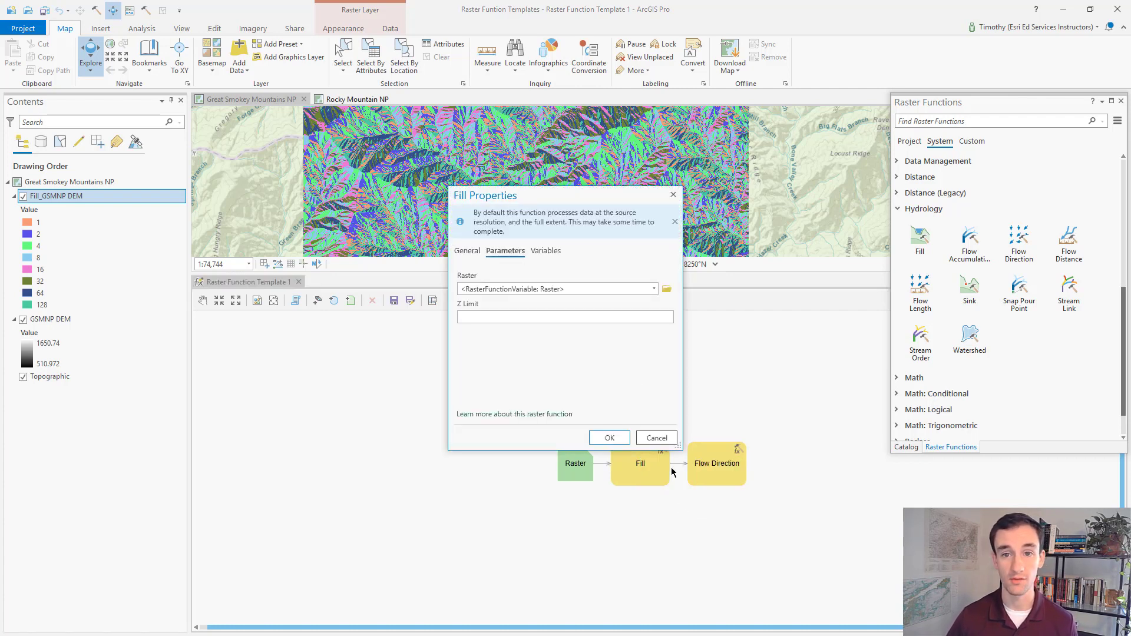
left_click_drag(586, 199, 677, 193)
left_click(640, 248)
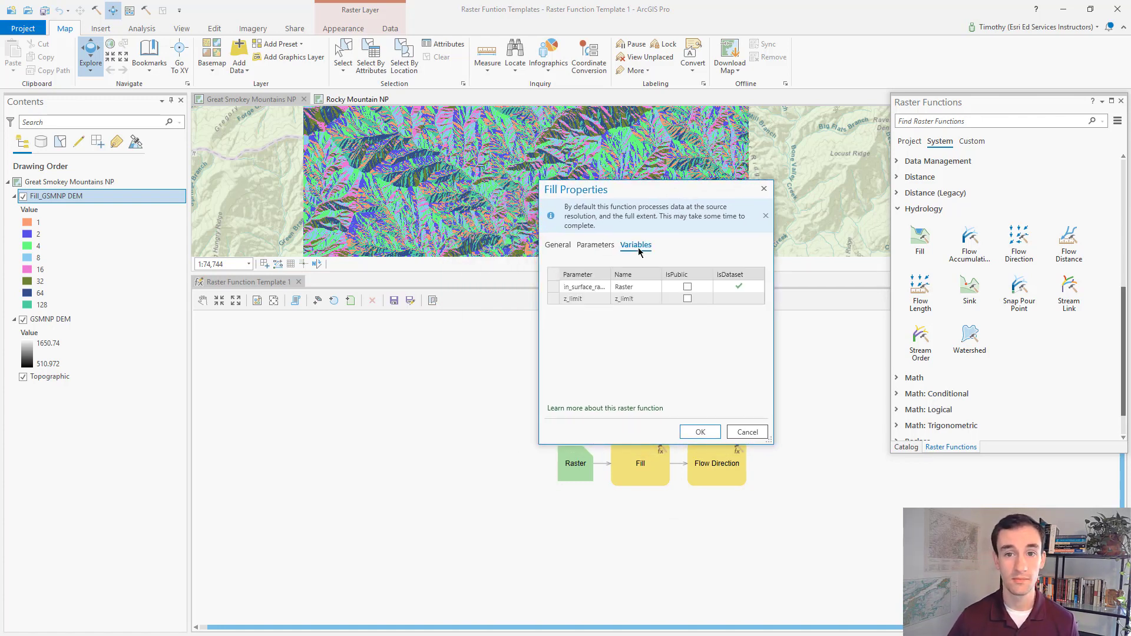
left_click(625, 287)
left_click(674, 293)
left_click(686, 288)
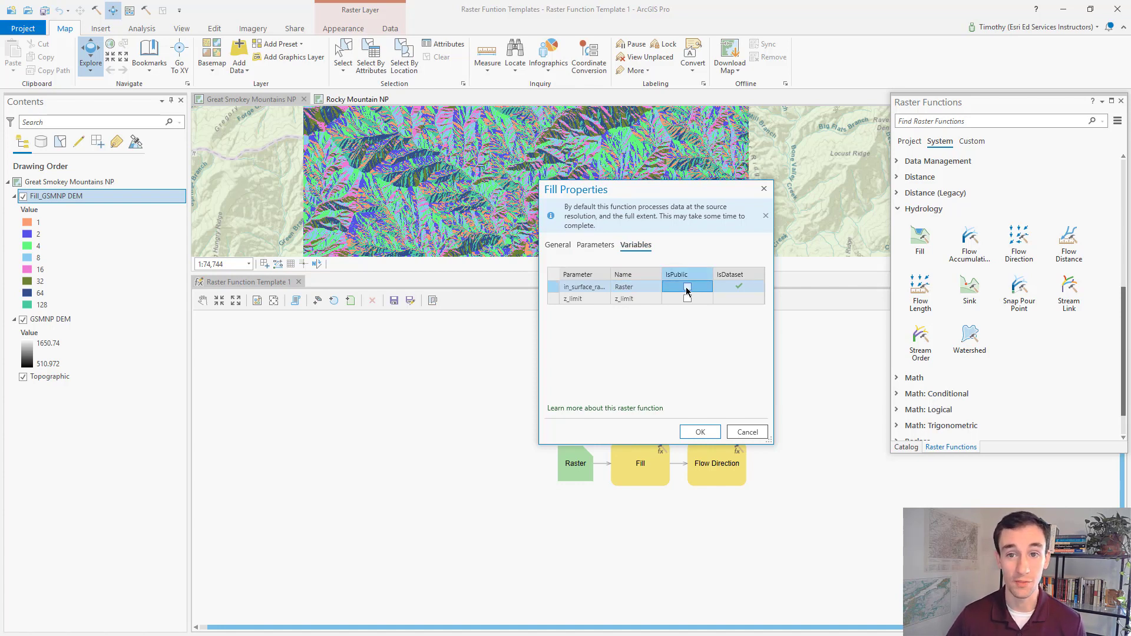
left_click(687, 288)
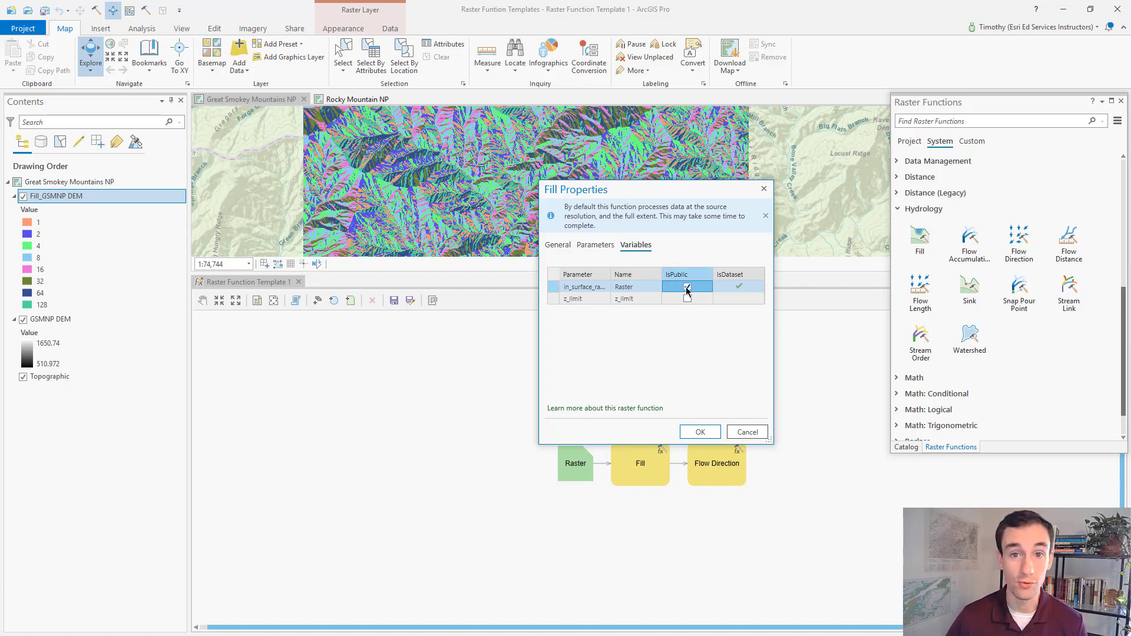
left_click(700, 433)
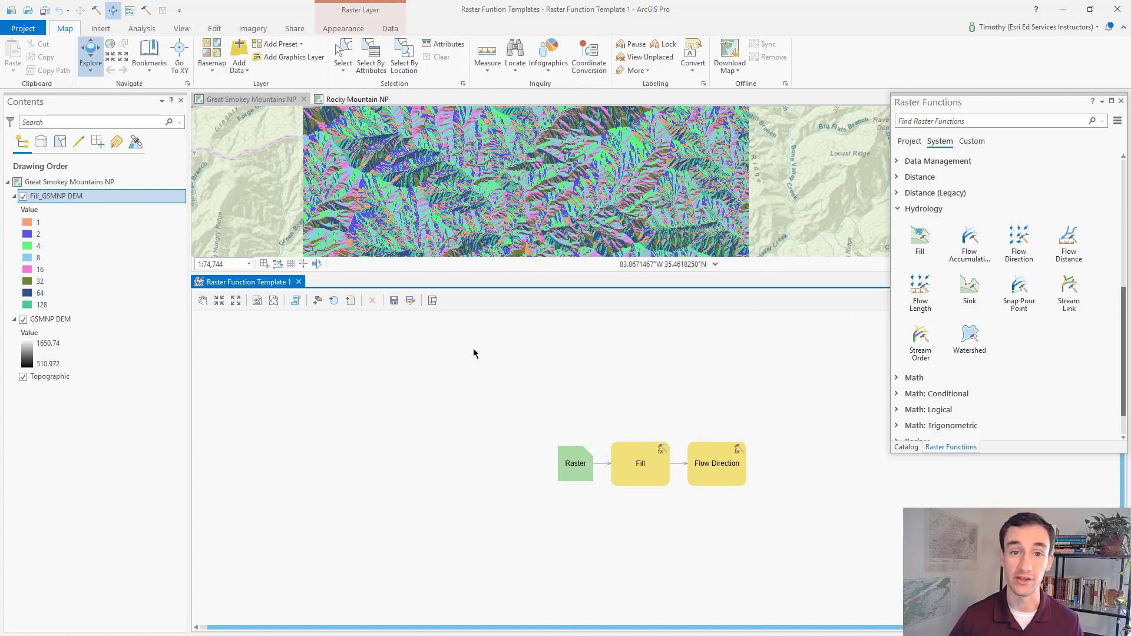
- Save the template with name 'Watershed Delineation' and category Project
left_click(393, 300)
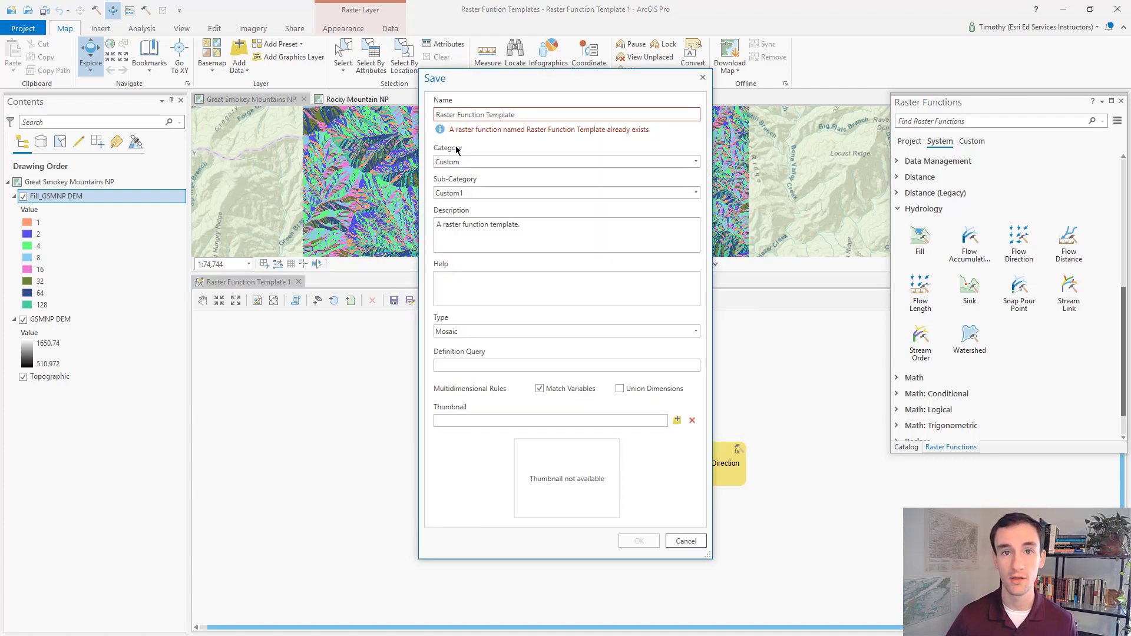
double_click(518, 115)
triple_click(474, 115)
type("Wate")
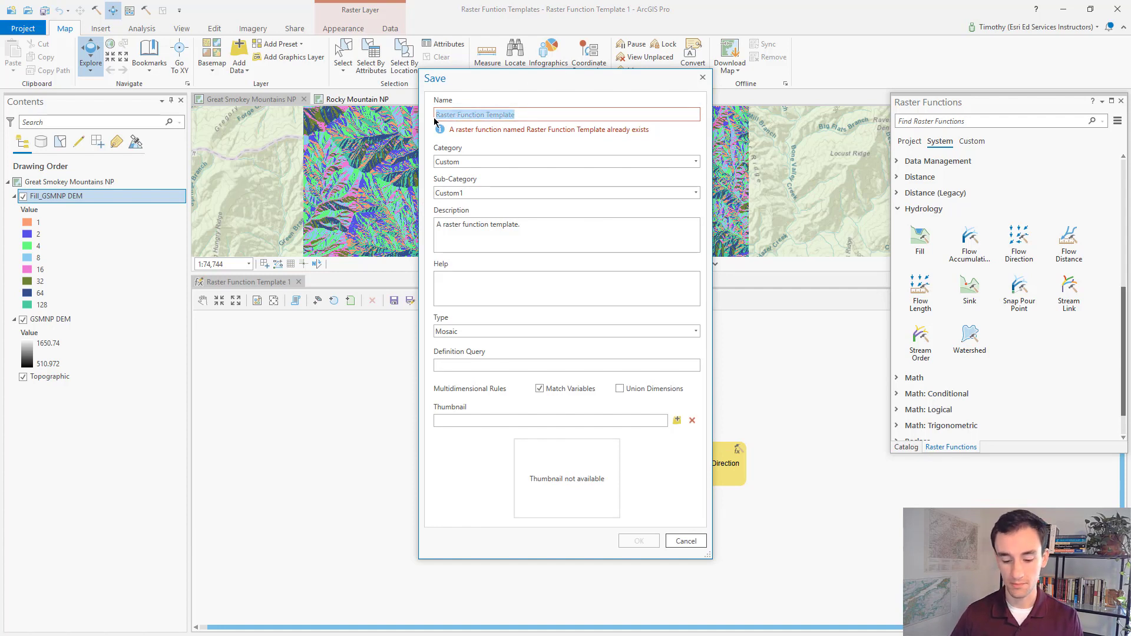
type("rshed")
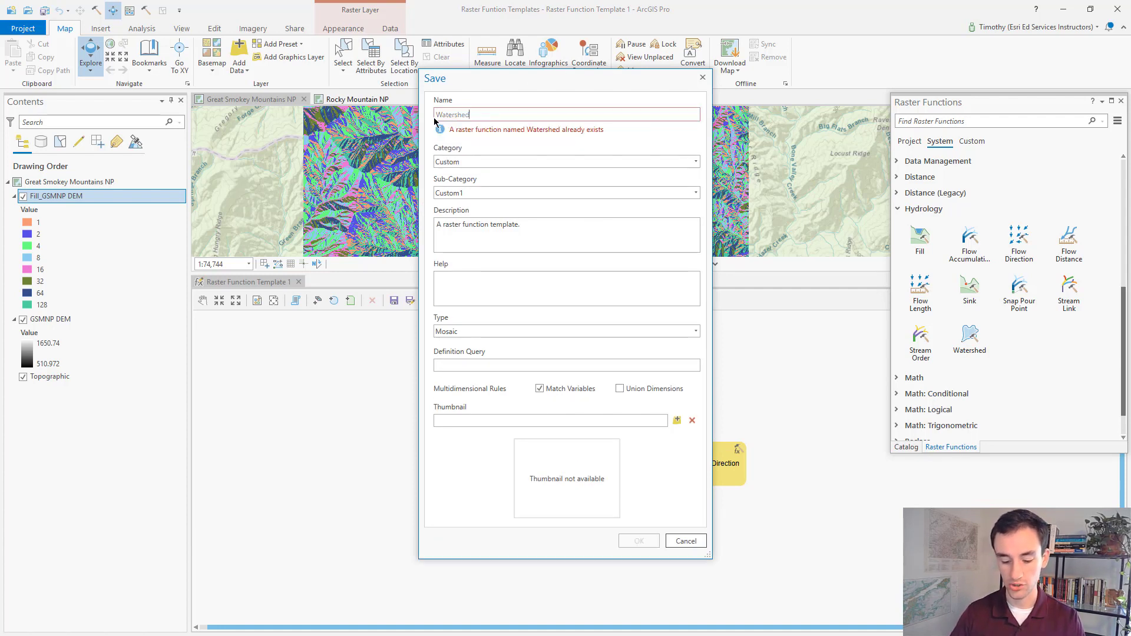
type(" Delineation")
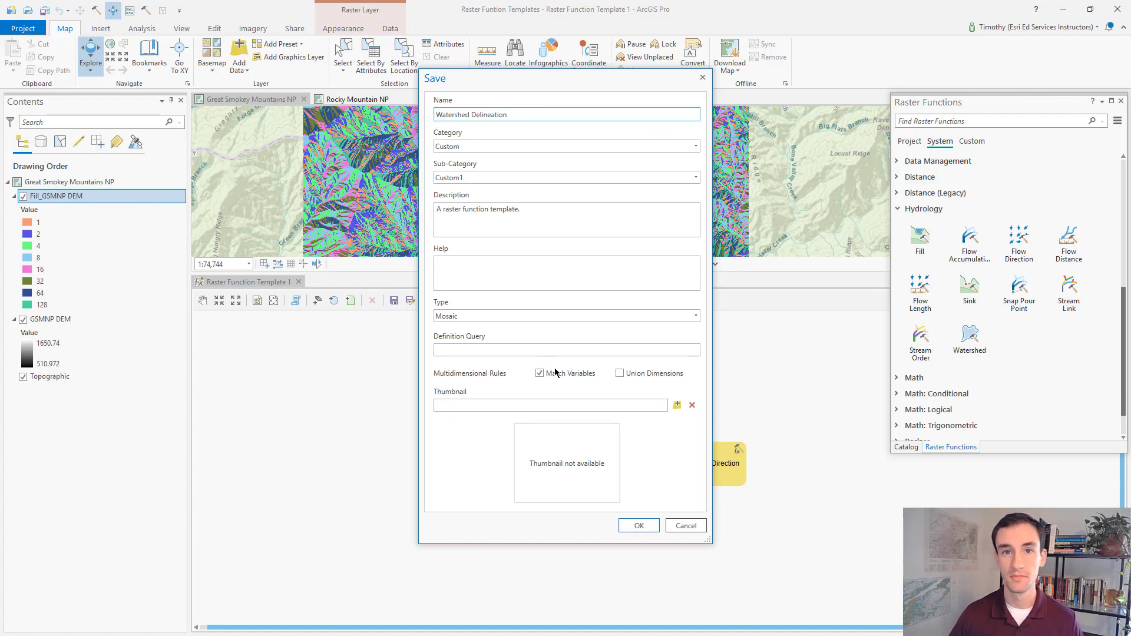
left_click(682, 151)
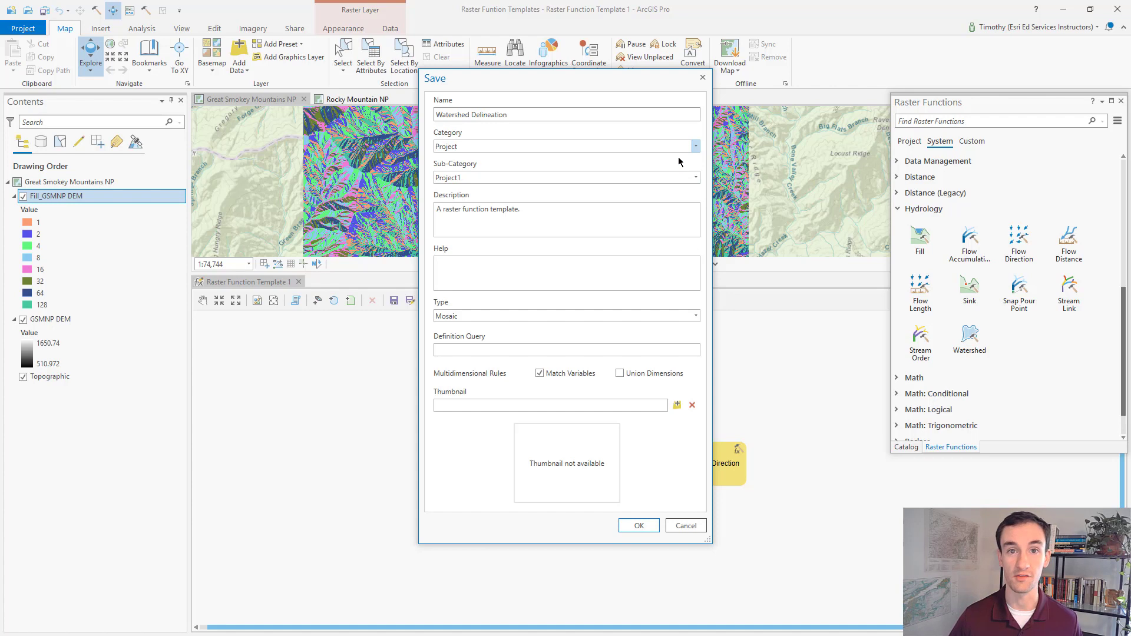
left_click(639, 526)
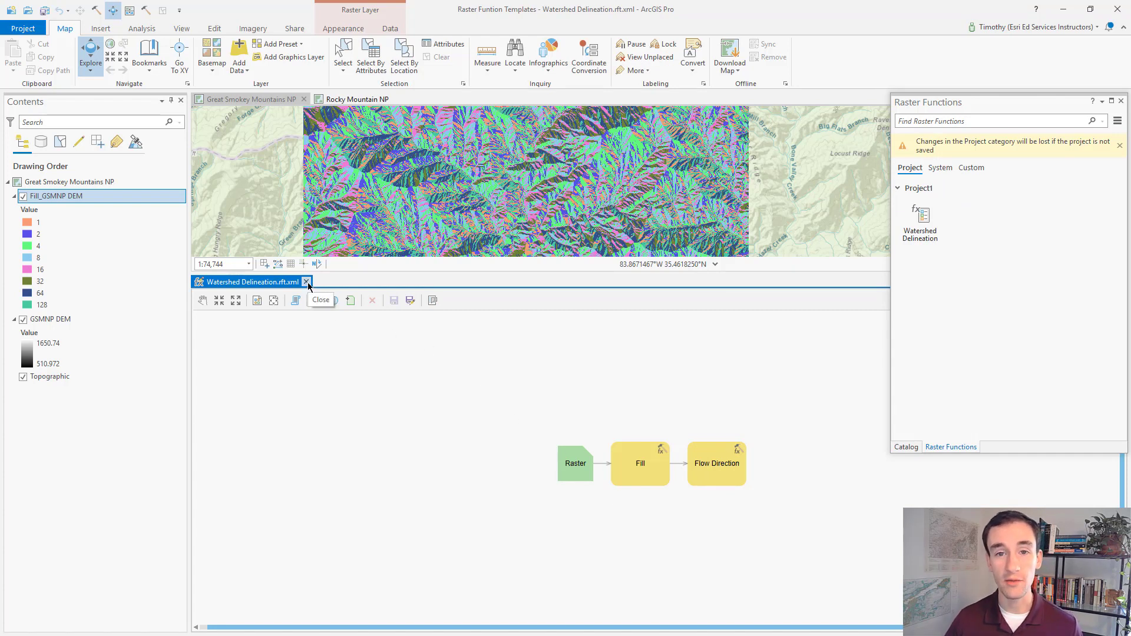
- Close the Watershed Delineation.rft.xml editor and open the template's parameters from the Project group
left_click(306, 282)
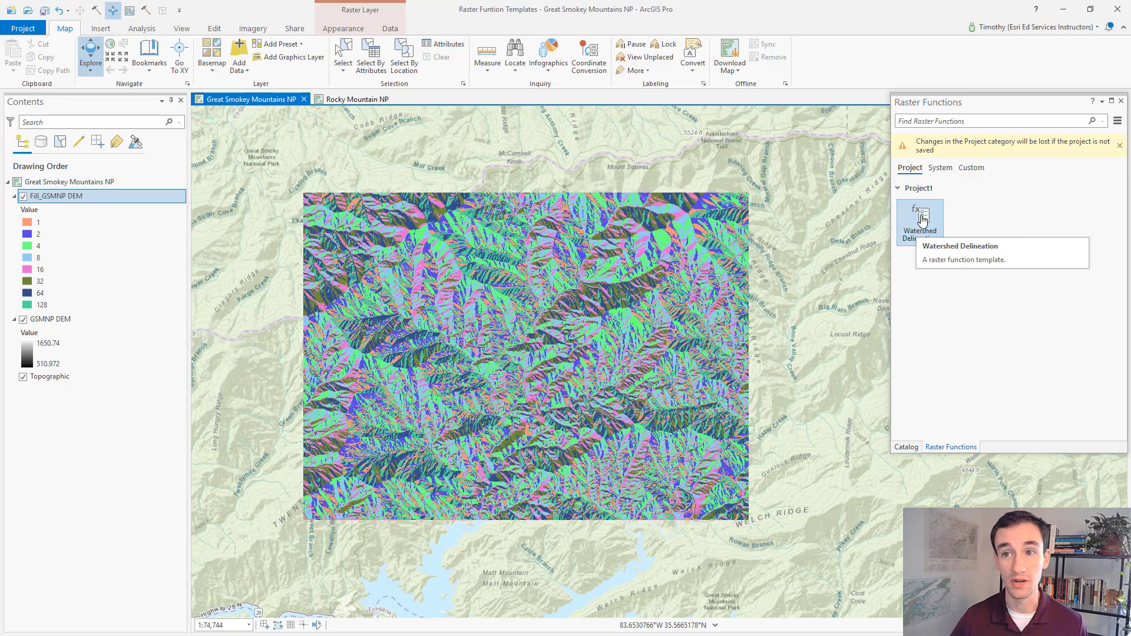
left_click(923, 219)
double_click(923, 219)
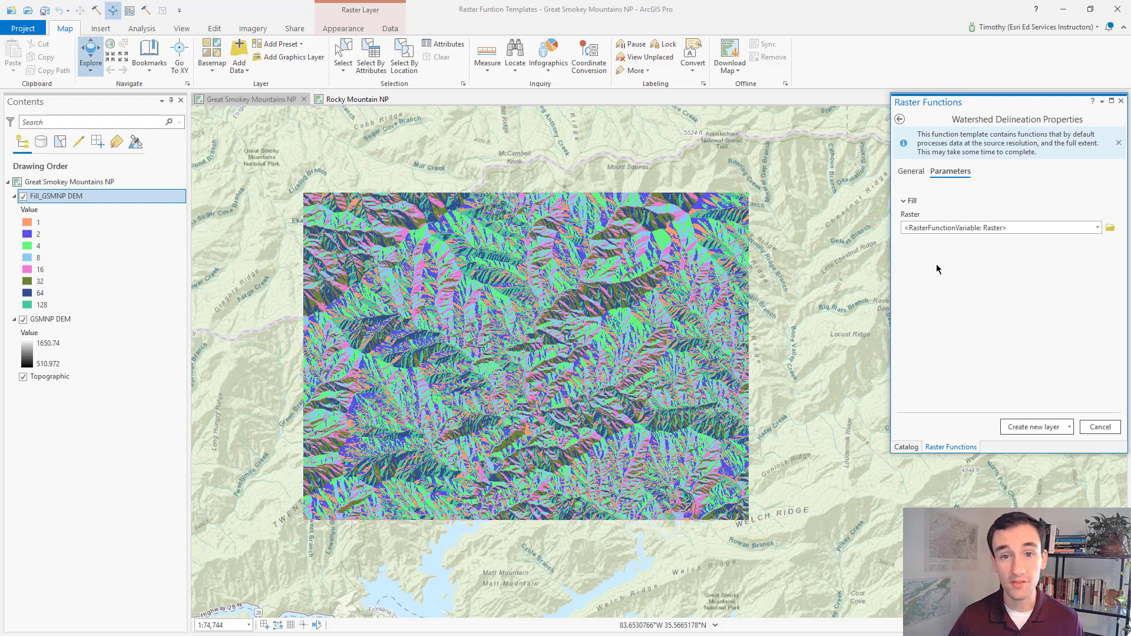
- On the Rocky Mountain NP map, run Watershed Delineation with RMNP DEM as the Raster input
left_click(357, 100)
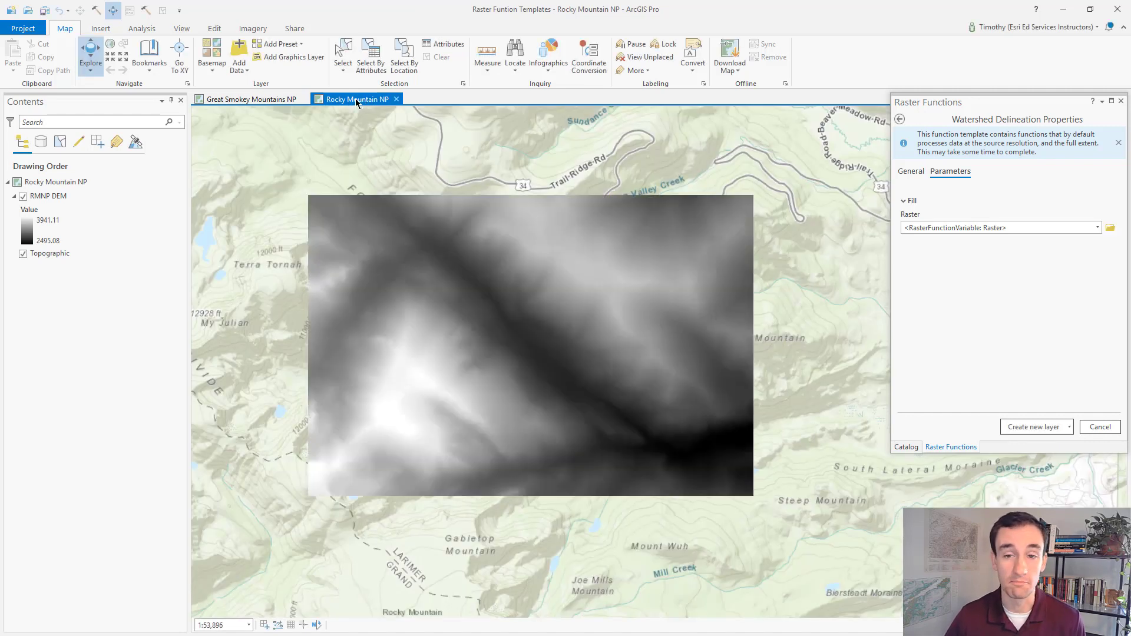
left_click(1099, 230)
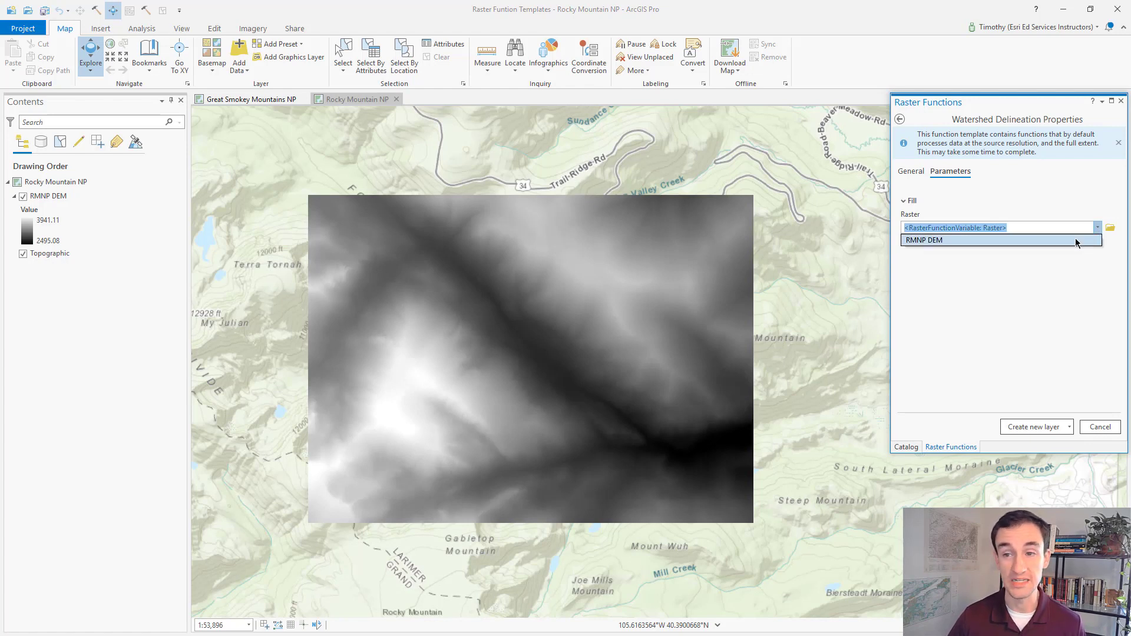
left_click(1076, 241)
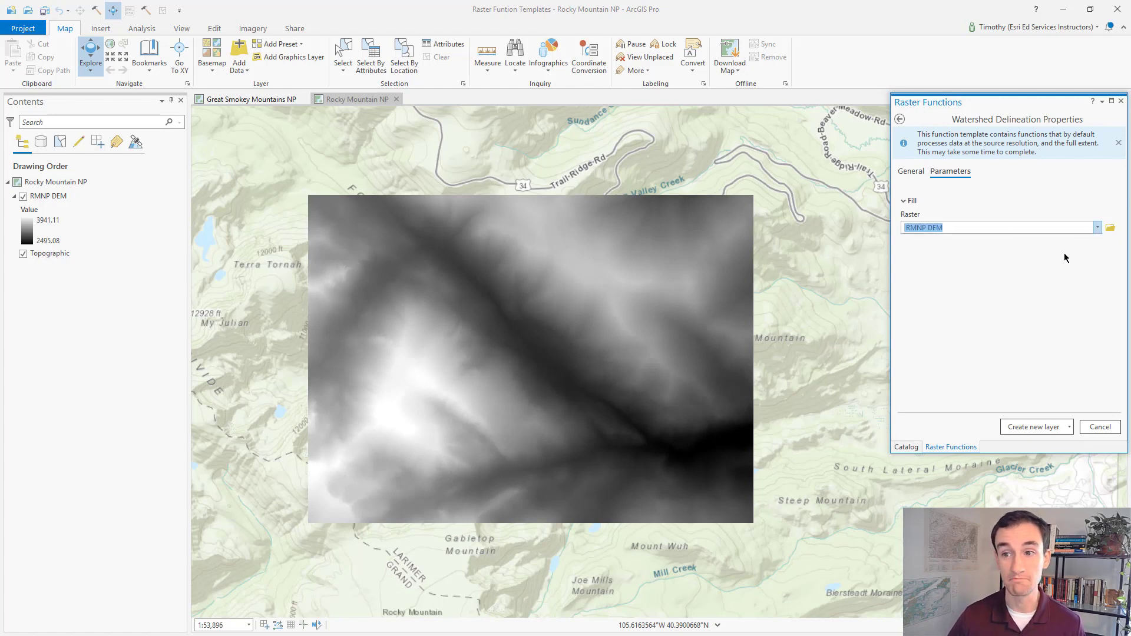
left_click(1026, 427)
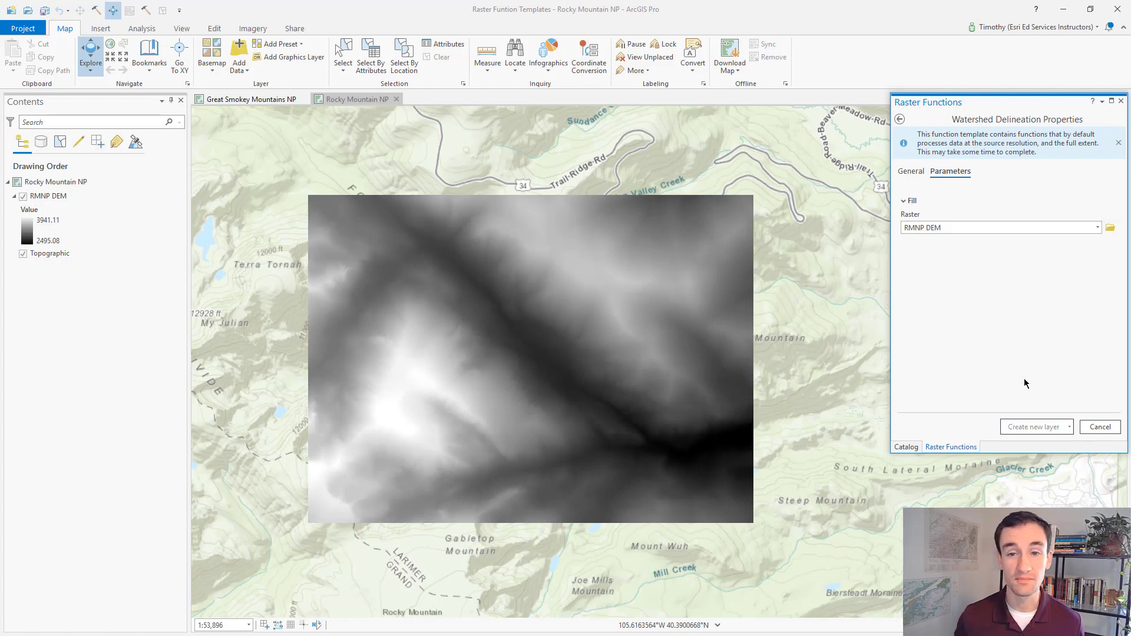